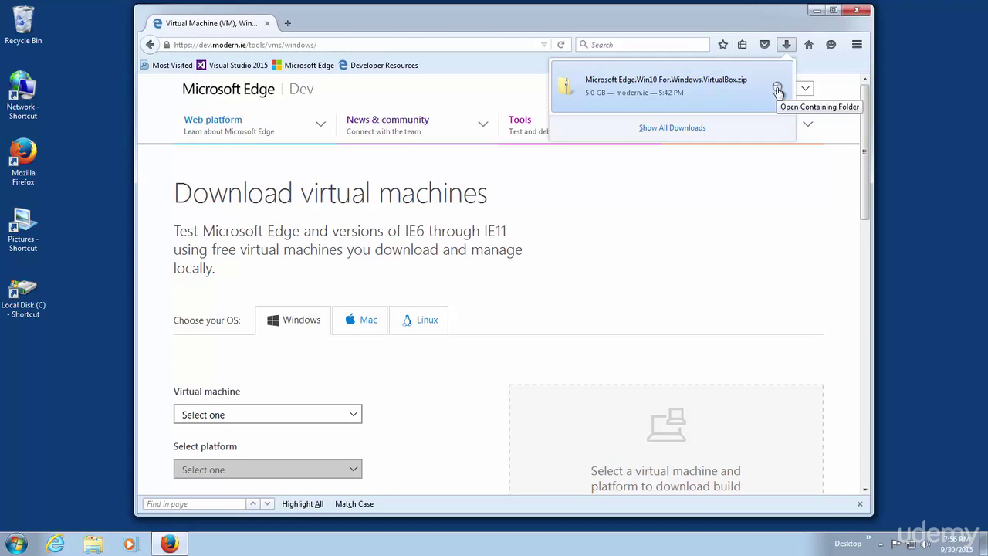
# - Open the folder containing the downloaded Microsoft Edge.Win10.For.Windows.VirtualBox.zip and inspect the archive's contents
pyautogui.click(777, 90)
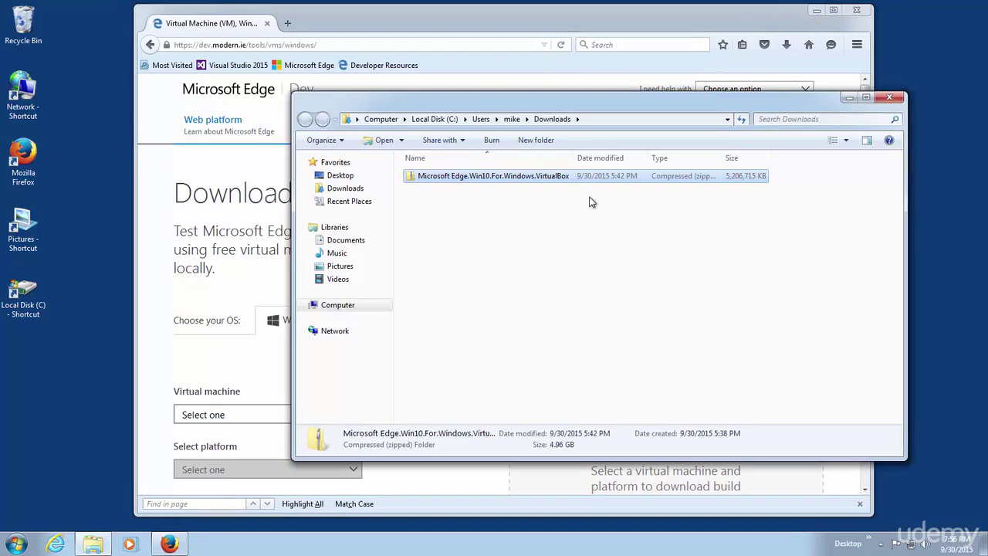
pyautogui.click(785, 46)
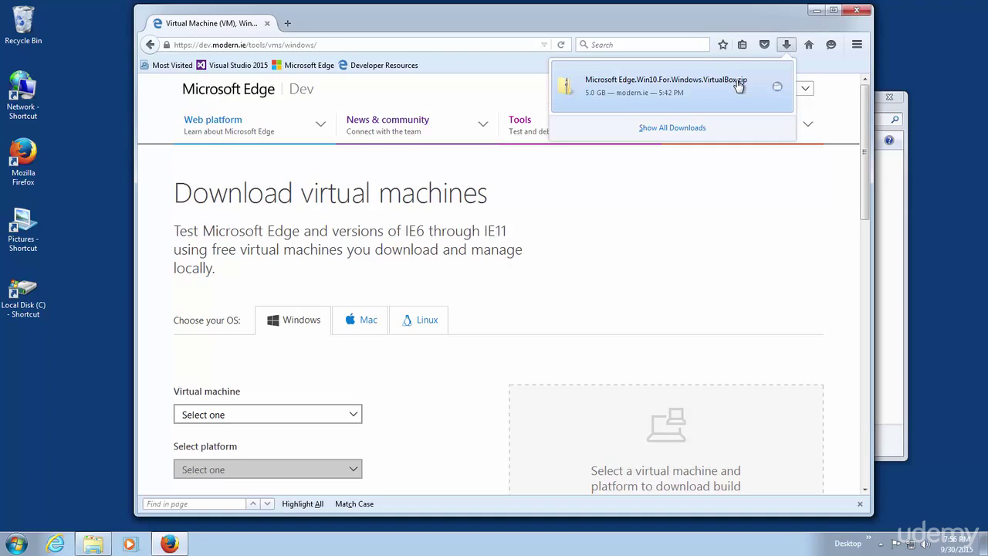
pyautogui.click(896, 214)
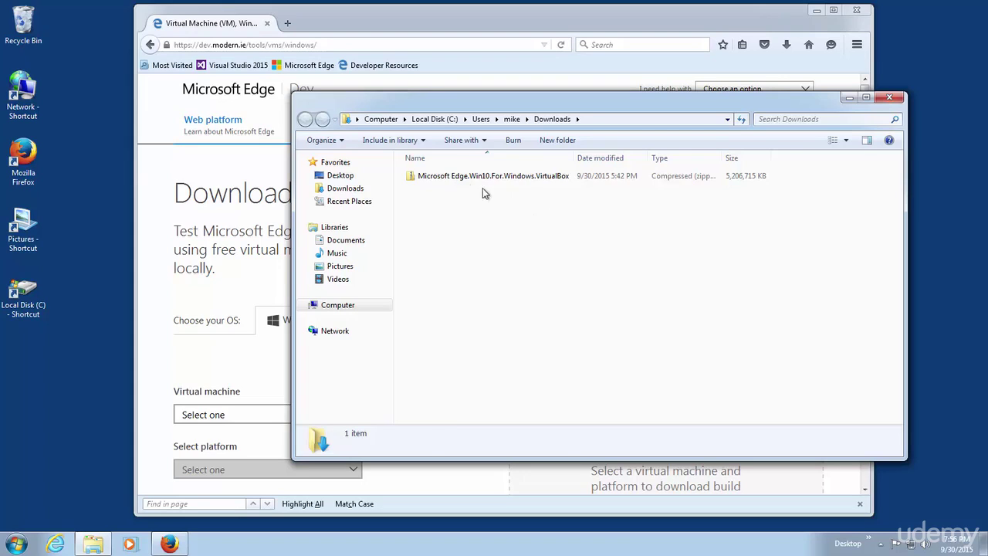
pyautogui.doubleClick(466, 176)
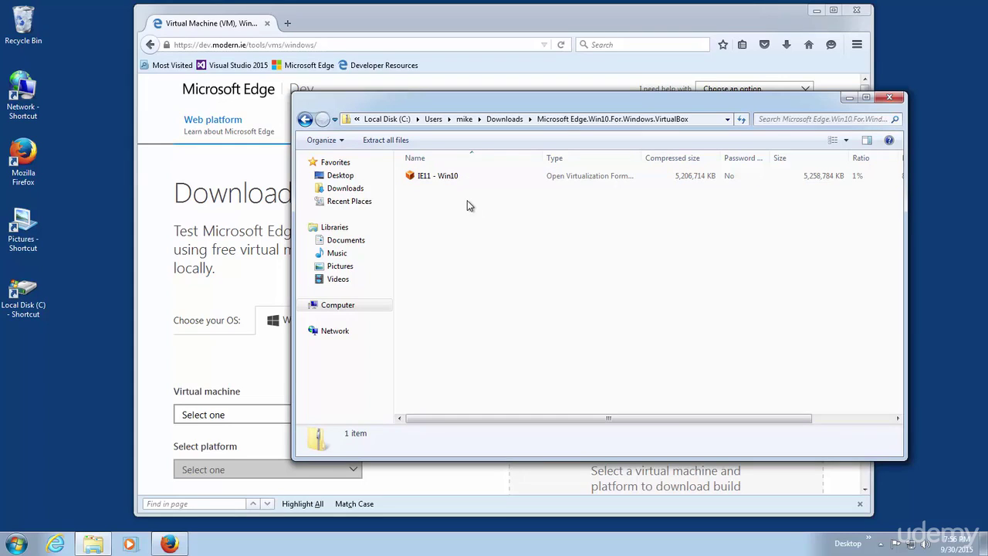
pyautogui.click(442, 179)
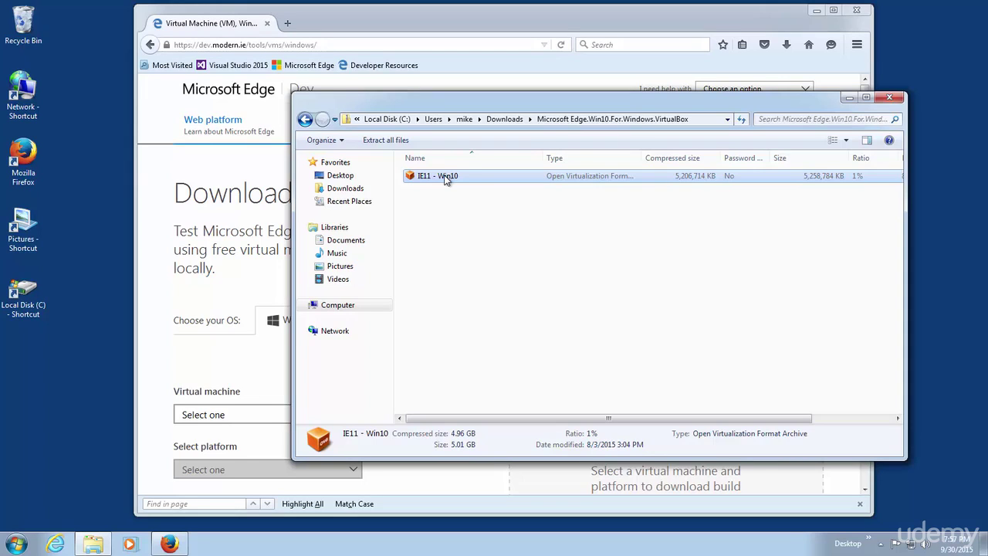
# - Extract all files of the Microsoft Edge.Win10.For.Windows.VirtualBox archive to the default folder in Downloads, showing the extracted files when complete
pyautogui.click(513, 119)
pyautogui.rightClick(483, 179)
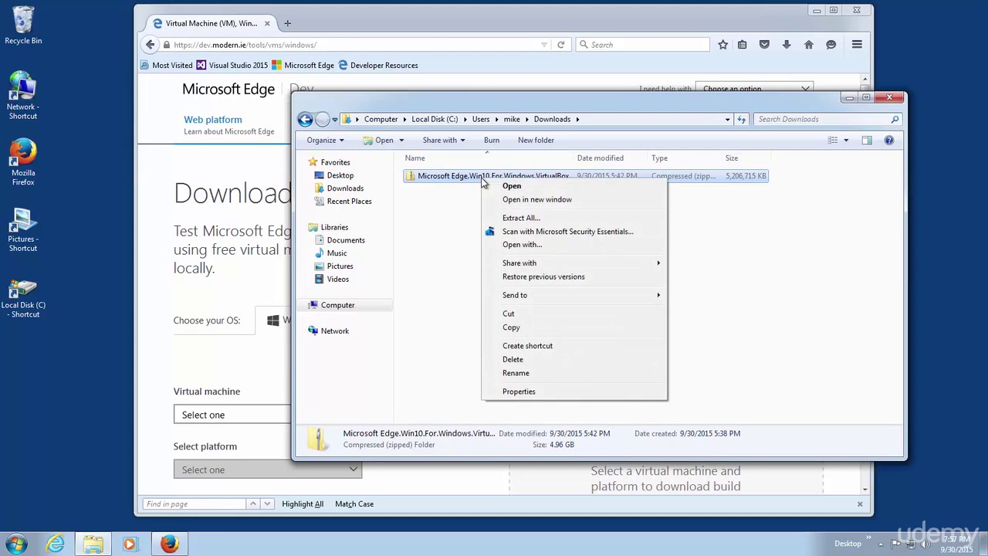
pyautogui.click(528, 224)
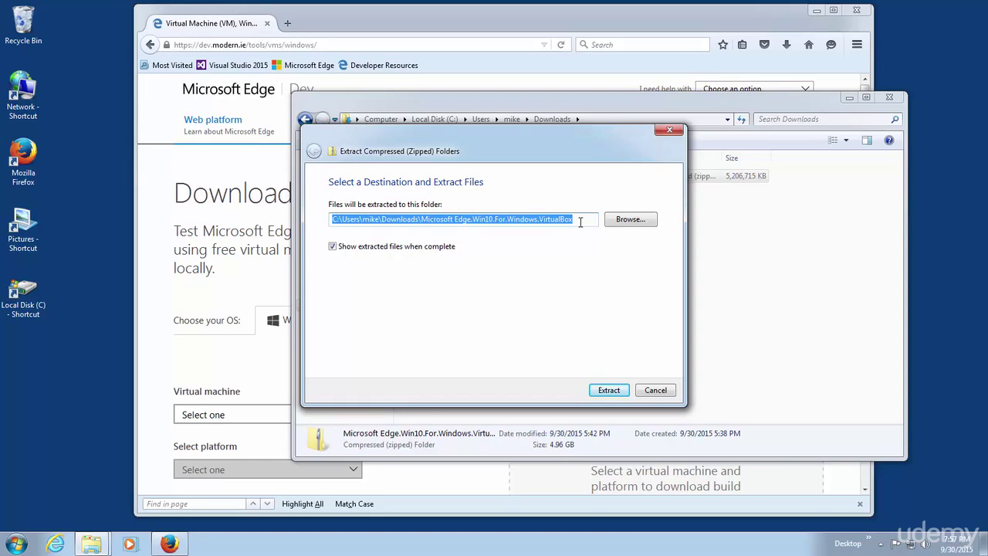
pyautogui.click(610, 390)
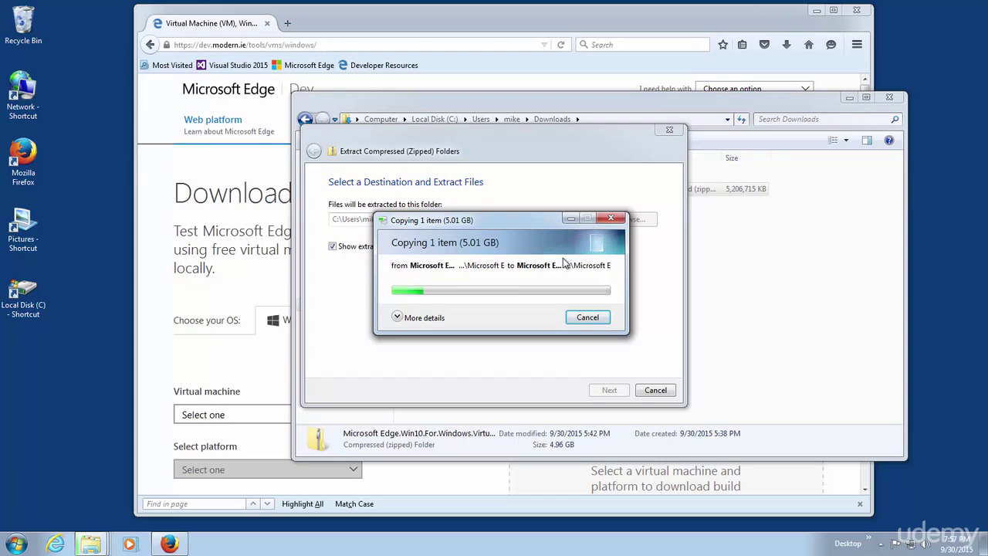
# - In Firefox, choose the Microsoft Edge on Win10 virtual machine with the VirtualBox platform and open its installation instructions
pyautogui.click(474, 26)
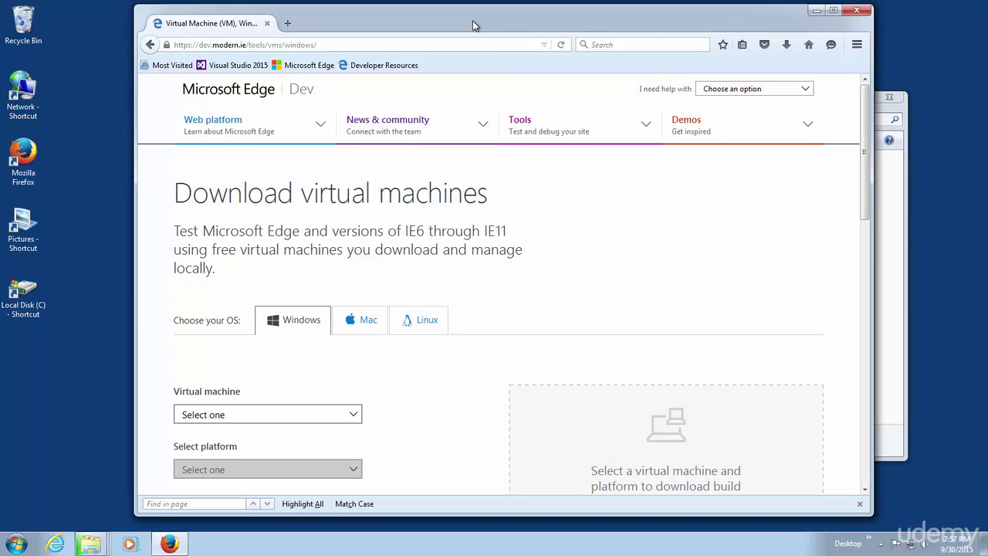
pyautogui.scroll(-3, 576, 231)
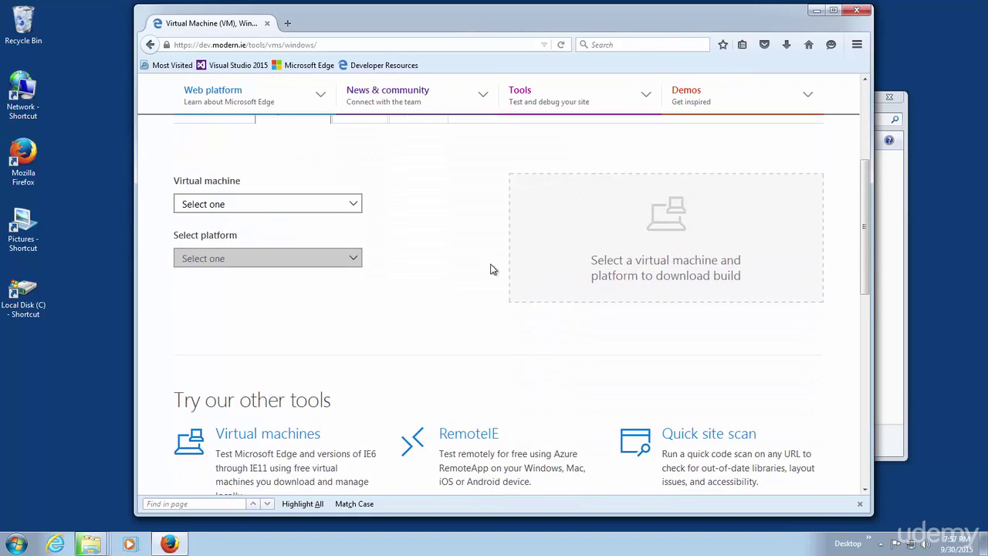
pyautogui.click(324, 209)
pyautogui.click(300, 344)
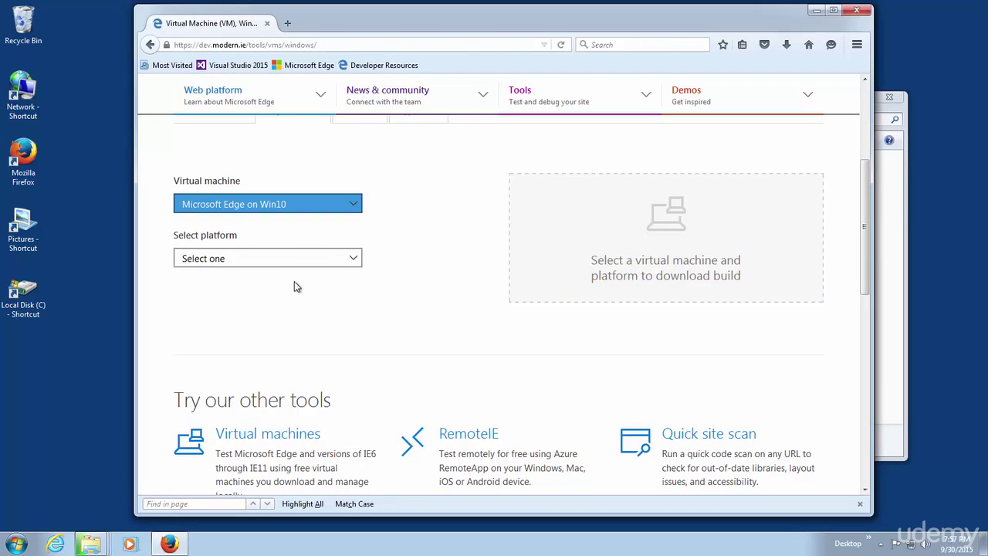
pyautogui.click(294, 259)
pyautogui.click(283, 304)
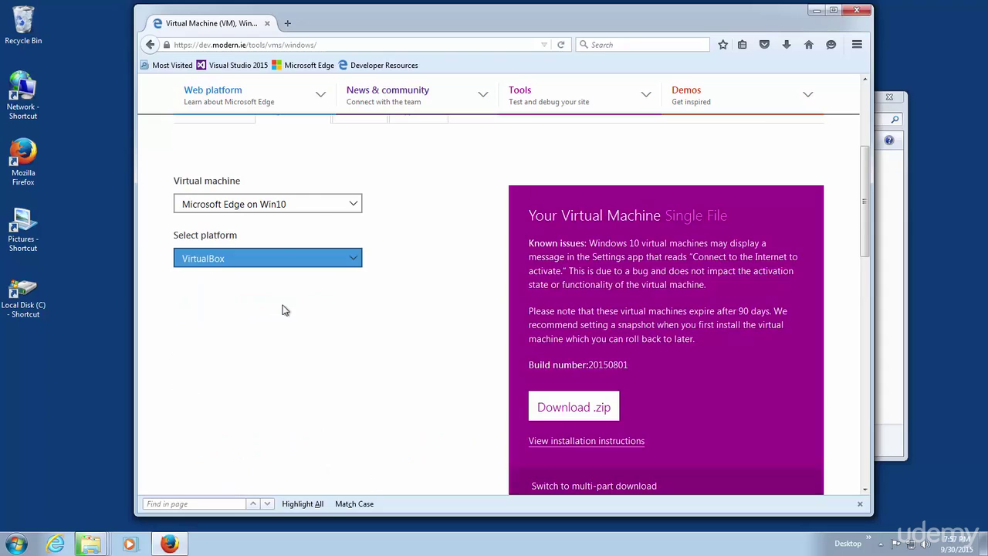
pyautogui.scroll(-3, 454, 301)
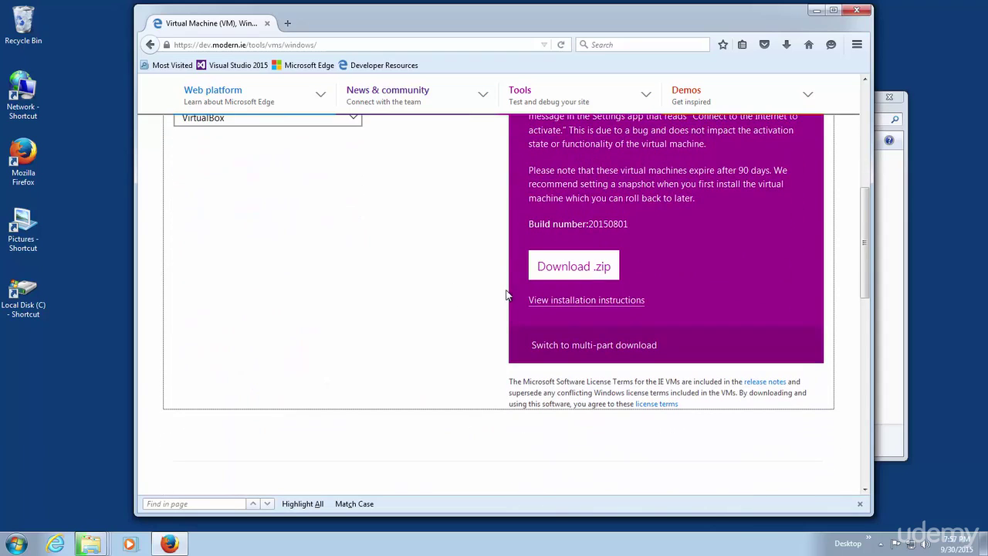
pyautogui.click(590, 303)
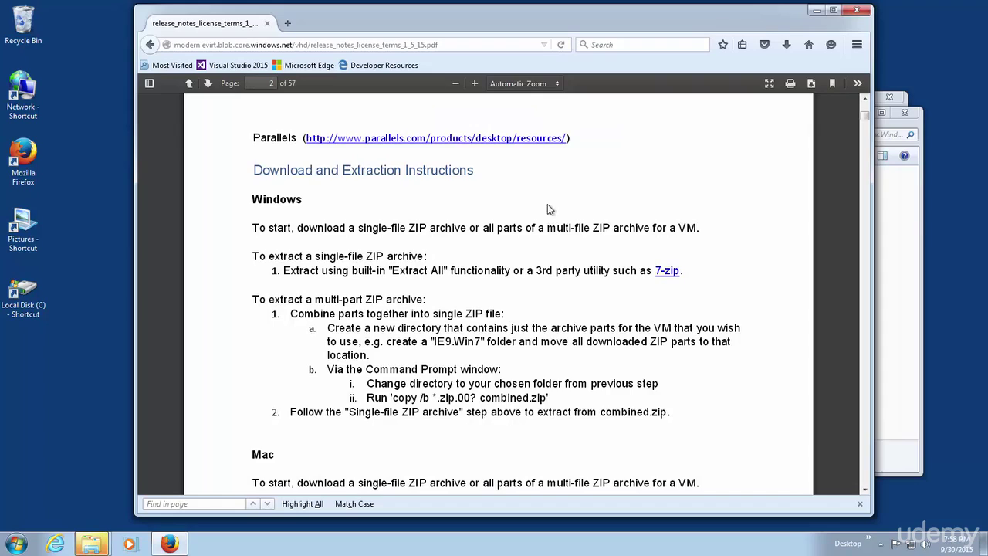
# - Read the Windows extraction instructions, view the linked 7-Zip site, and return to the virtual machine download page
pyautogui.scroll(3, 545, 204)
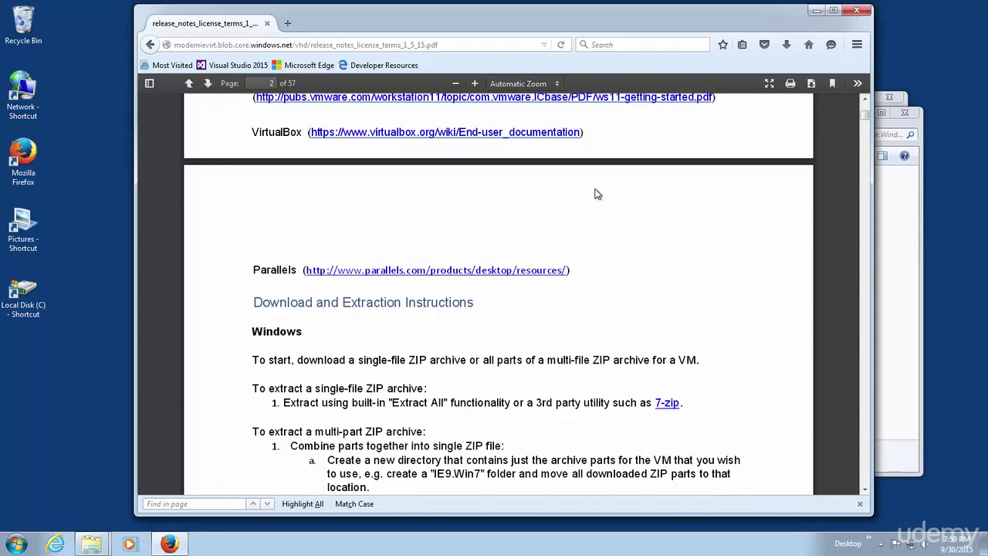
pyautogui.scroll(10, 595, 193)
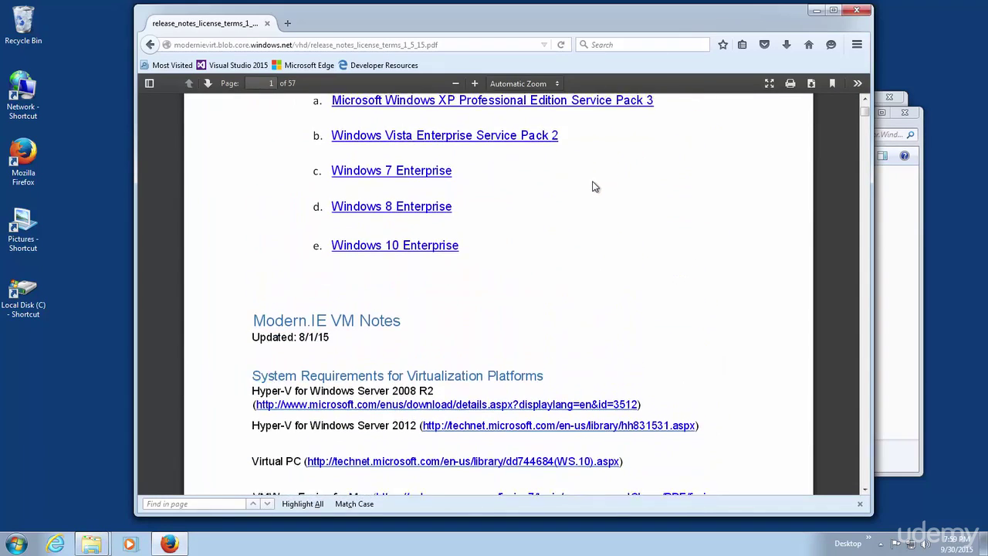
pyautogui.scroll(-17, 594, 187)
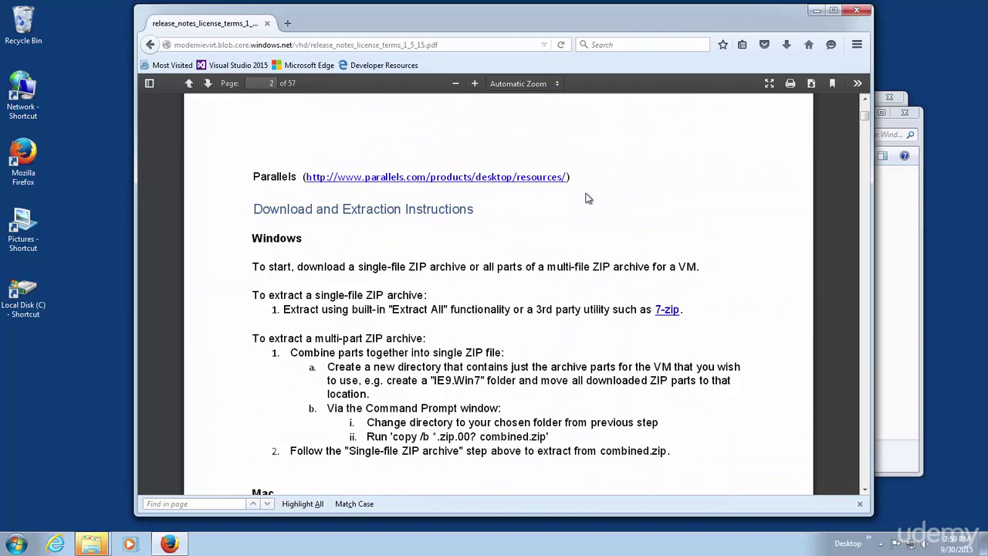
pyautogui.scroll(-1, 585, 198)
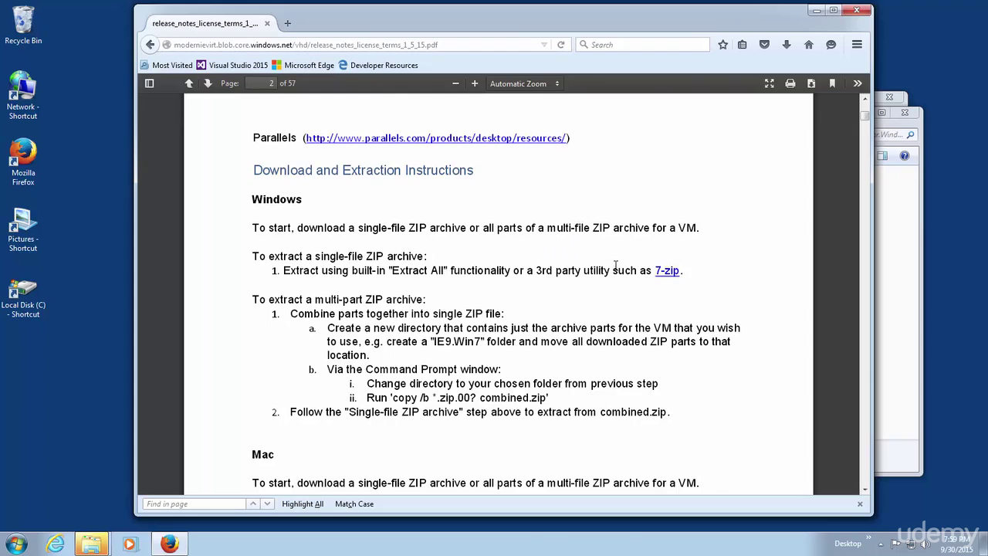
pyautogui.click(667, 271)
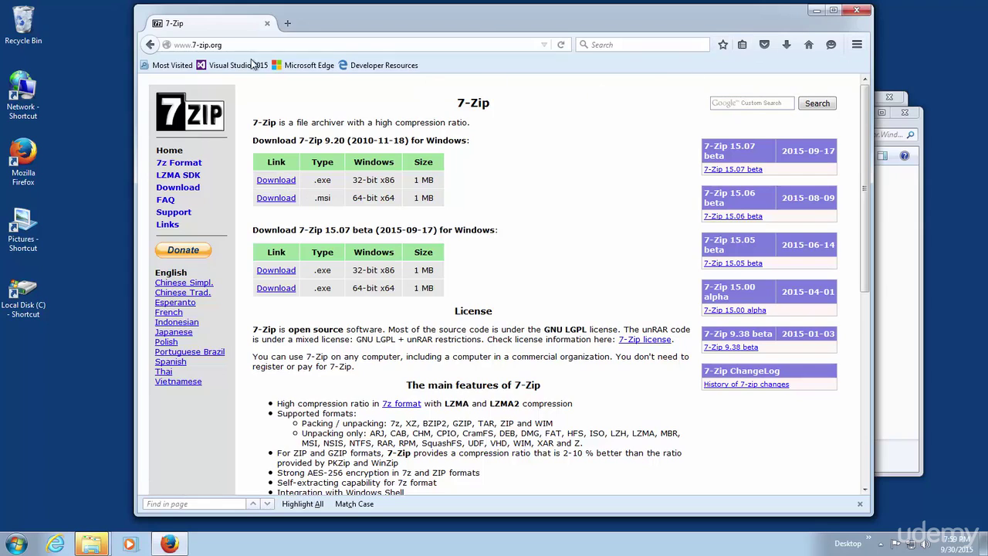
pyautogui.click(153, 45)
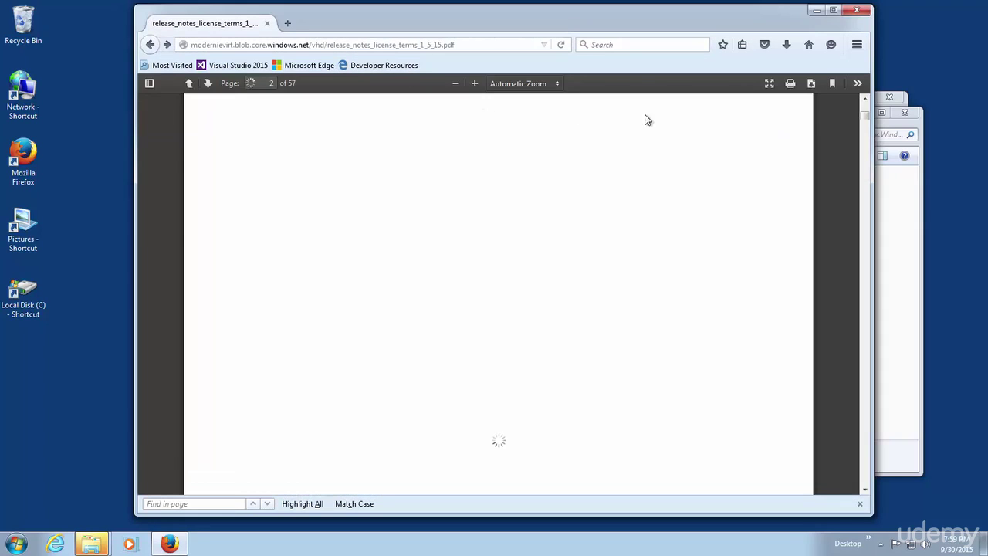
pyautogui.click(151, 46)
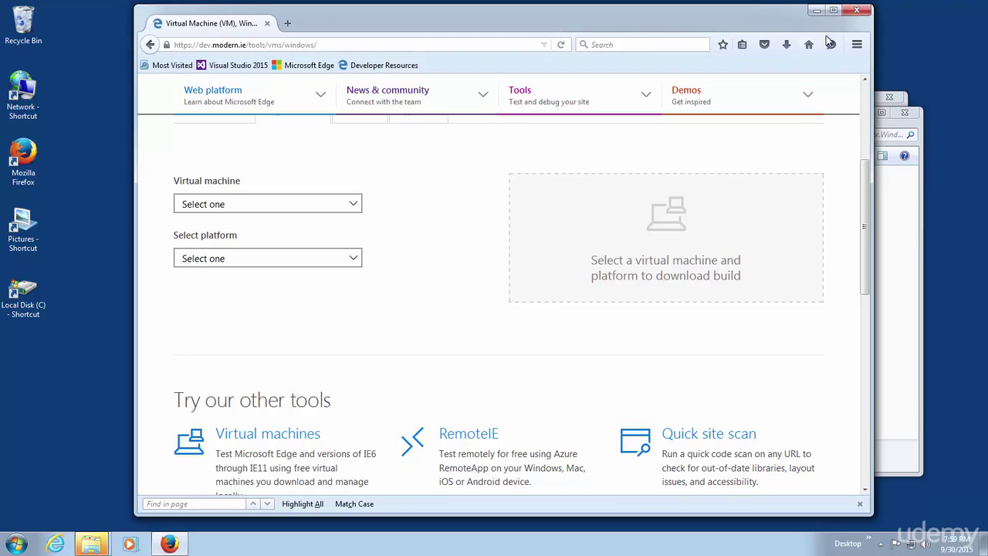
# - In File Explorer, arrange the Downloads columns to show full file names and check the extracted VirtualBox folder's contents
pyautogui.click(816, 11)
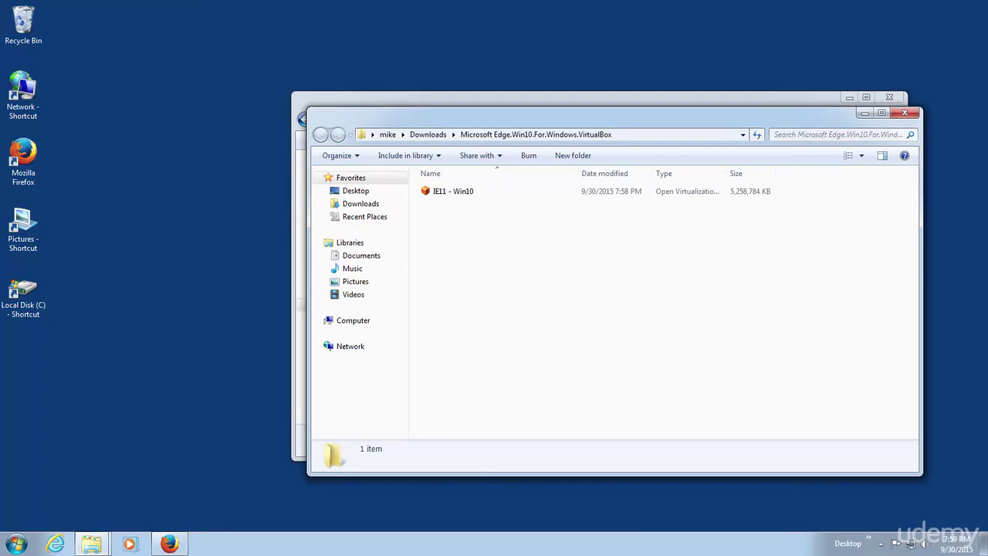
pyautogui.hotkey('alt', 'Up')
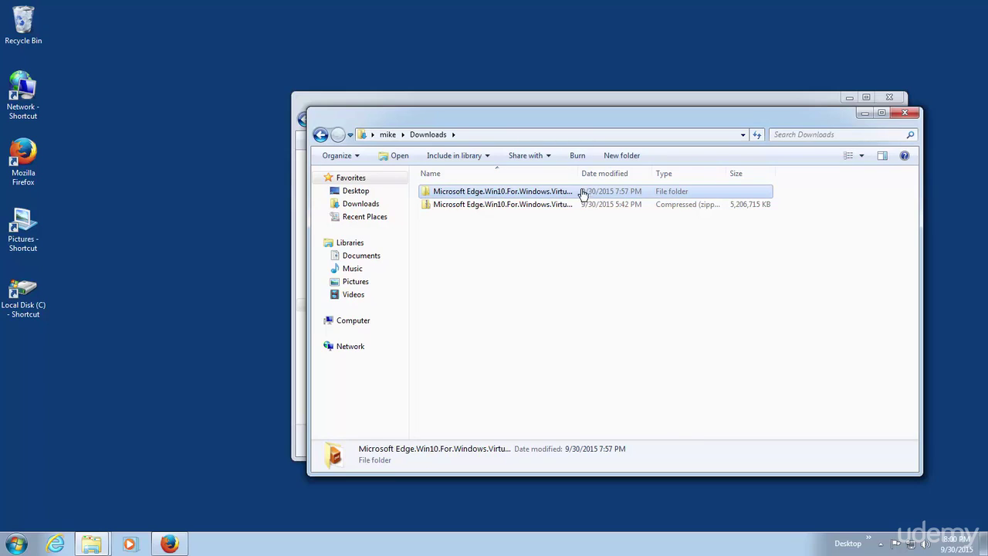
pyautogui.moveTo(573, 172); pyautogui.dragTo(617, 172)
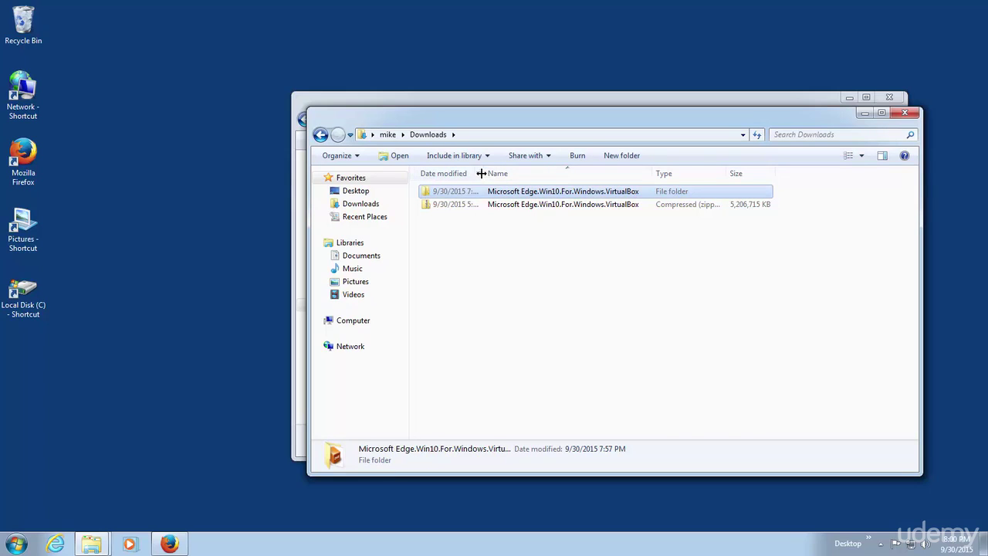
pyautogui.moveTo(481, 173); pyautogui.dragTo(461, 173)
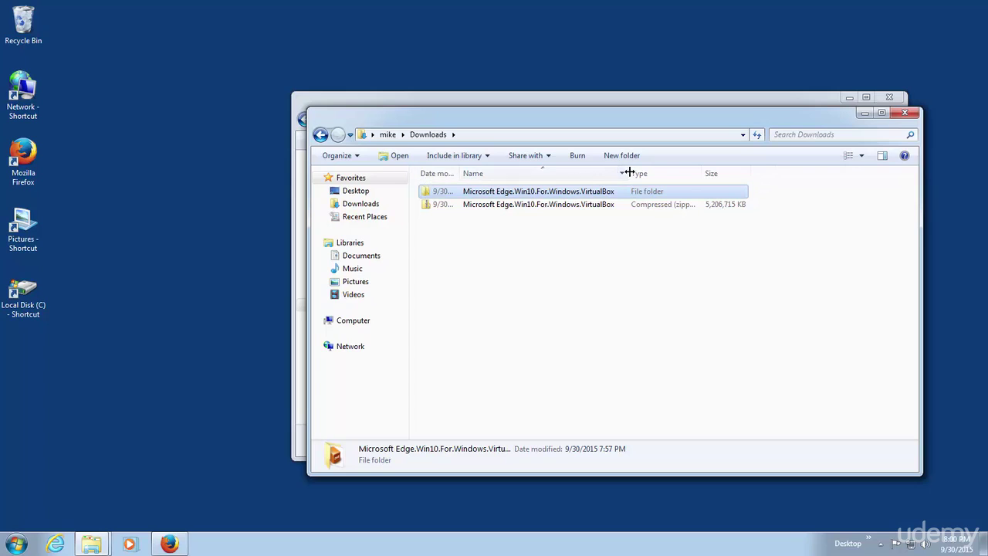
pyautogui.moveTo(629, 172); pyautogui.dragTo(660, 173)
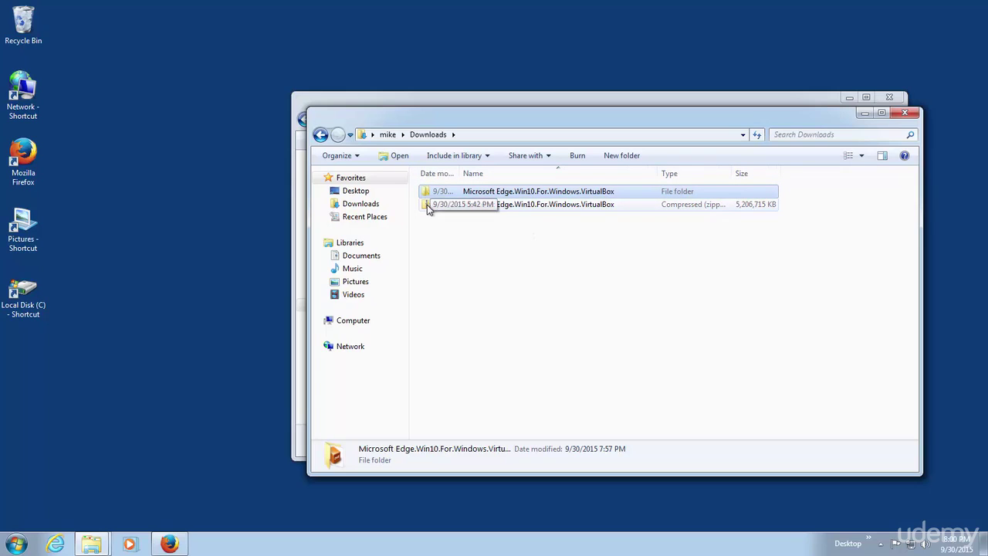
pyautogui.doubleClick(525, 191)
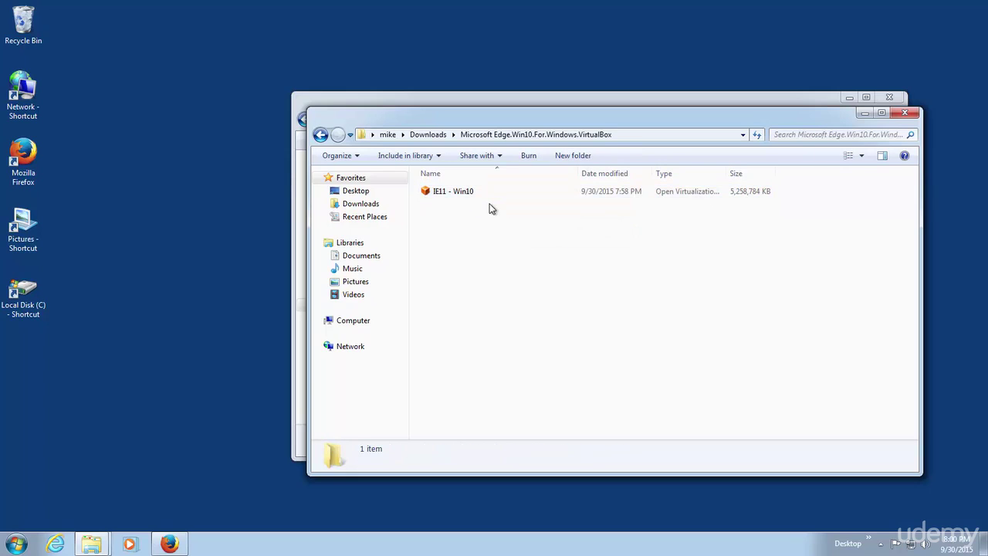
pyautogui.click(437, 135)
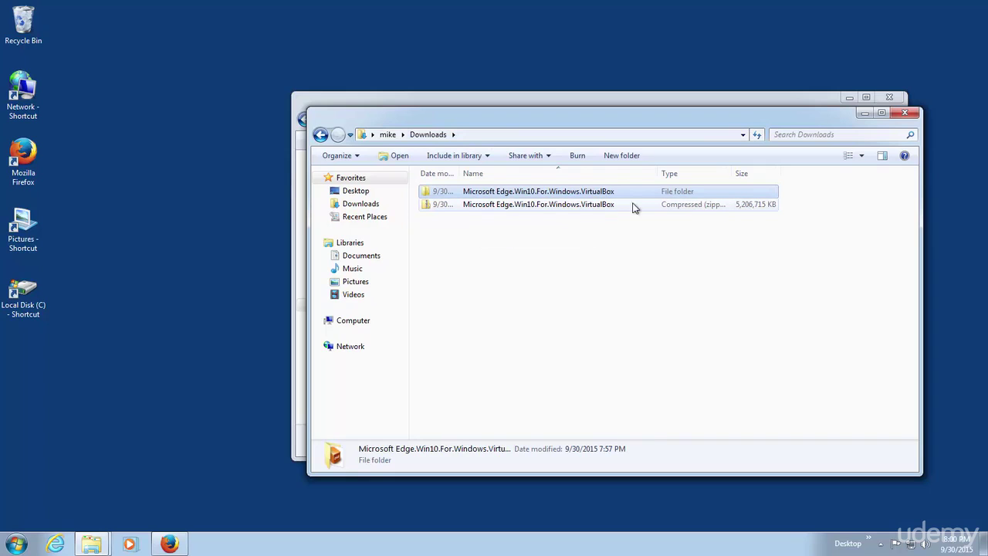
# - Delete the Microsoft Edge.Win10.For.Windows.VirtualBox zip archive from Downloads and empty the Recycle Bin
pyautogui.click(563, 206)
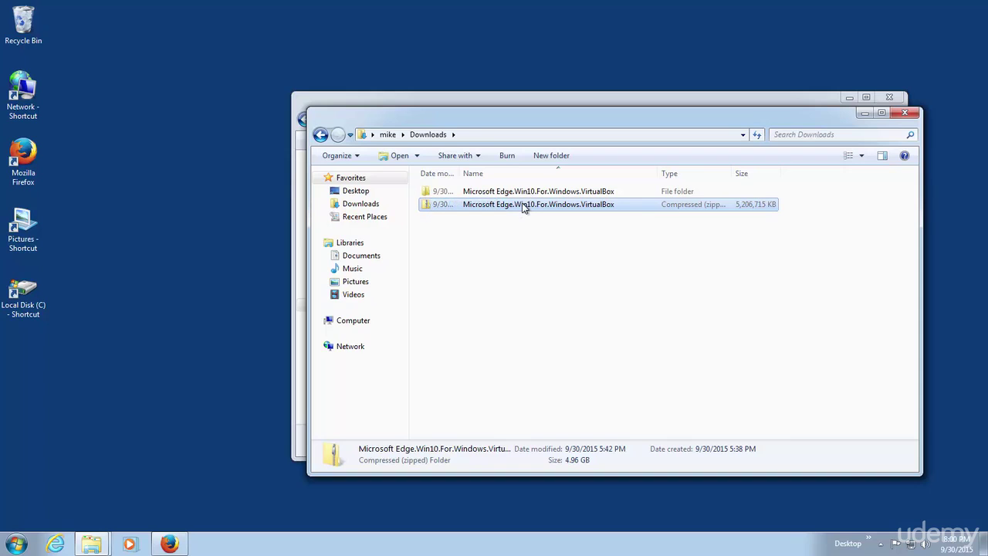
pyautogui.press('Delete')
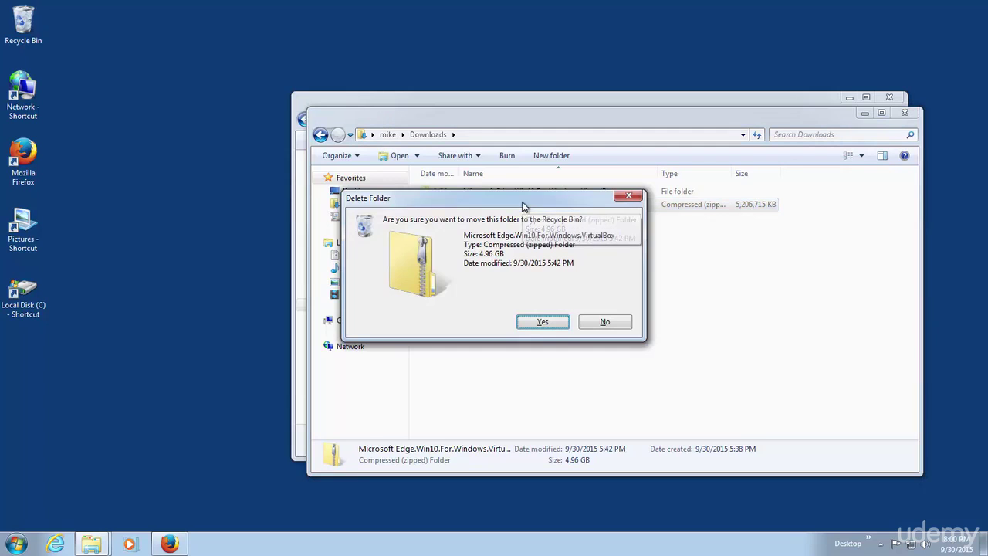
pyautogui.click(535, 322)
pyautogui.rightClick(23, 23)
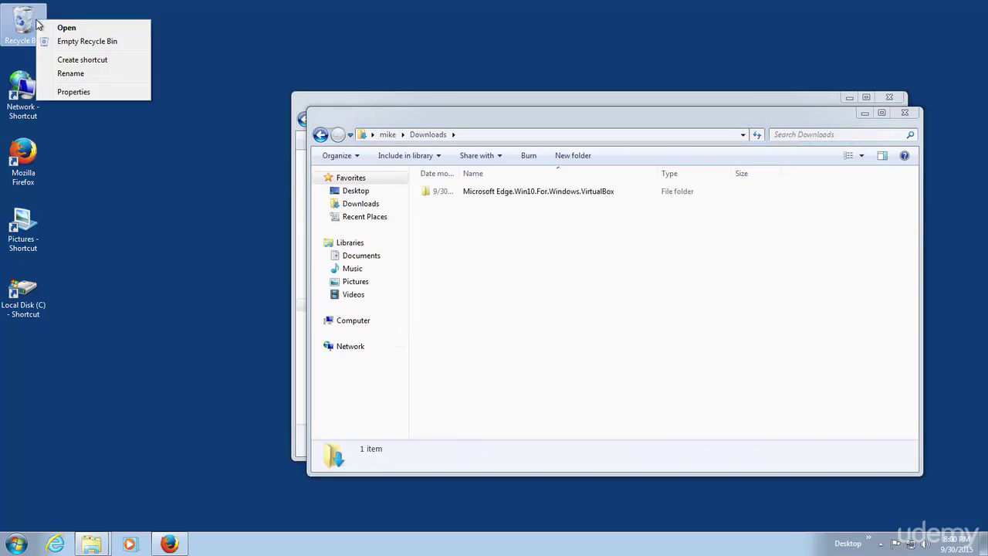
pyautogui.click(65, 41)
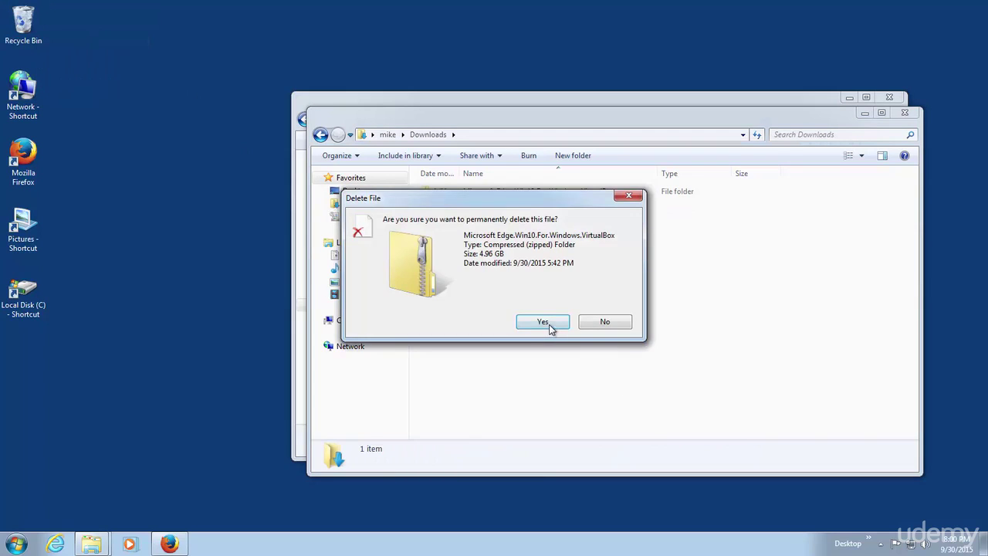
pyautogui.click(548, 325)
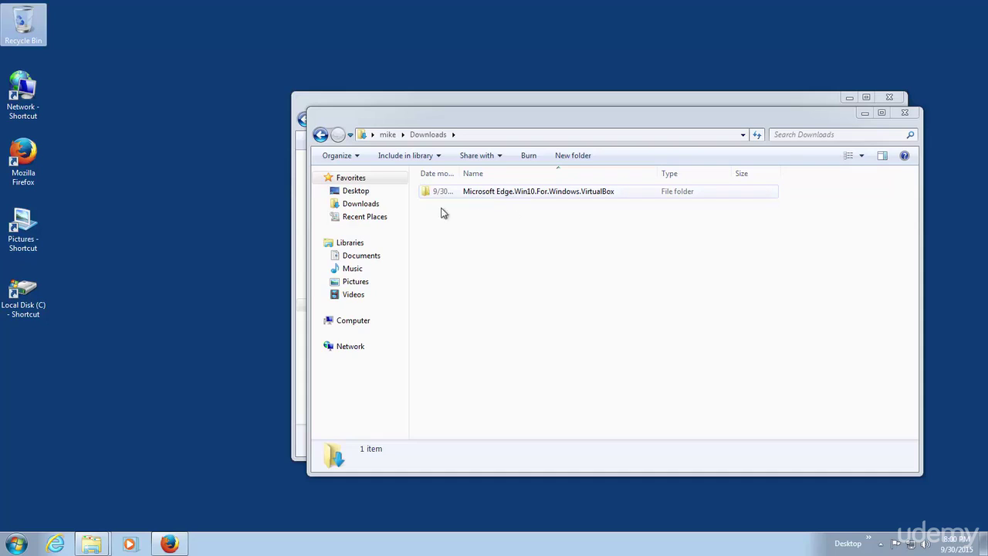
# - Try to open IE11 - Win10.ova from the extracted folder by looking up a program through the Web service, and close the browser
pyautogui.doubleClick(513, 193)
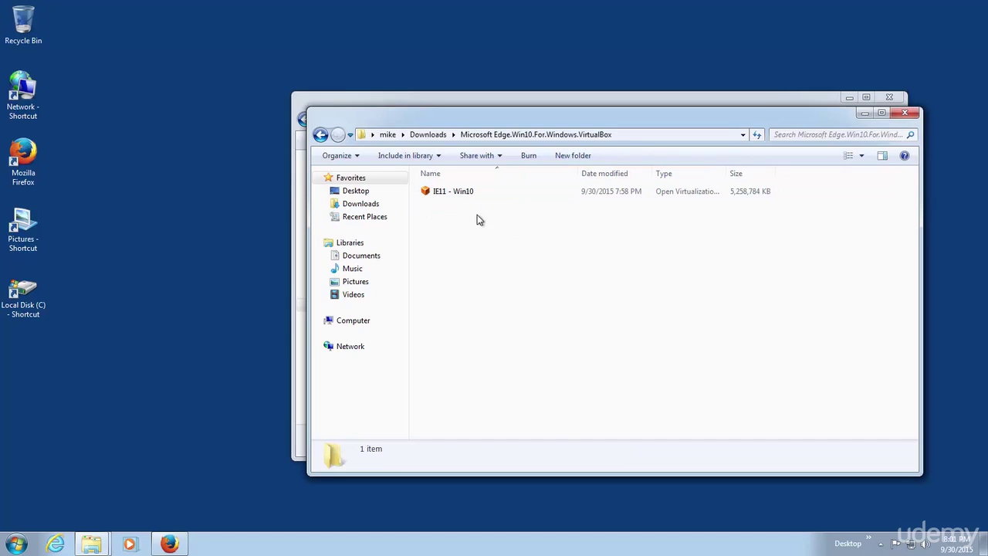
pyautogui.click(464, 194)
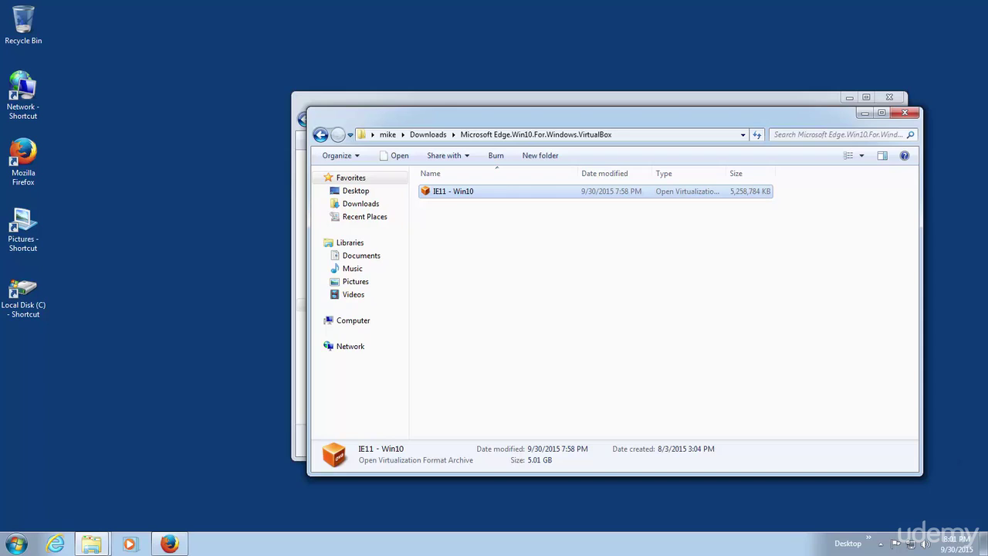
pyautogui.doubleClick(448, 193)
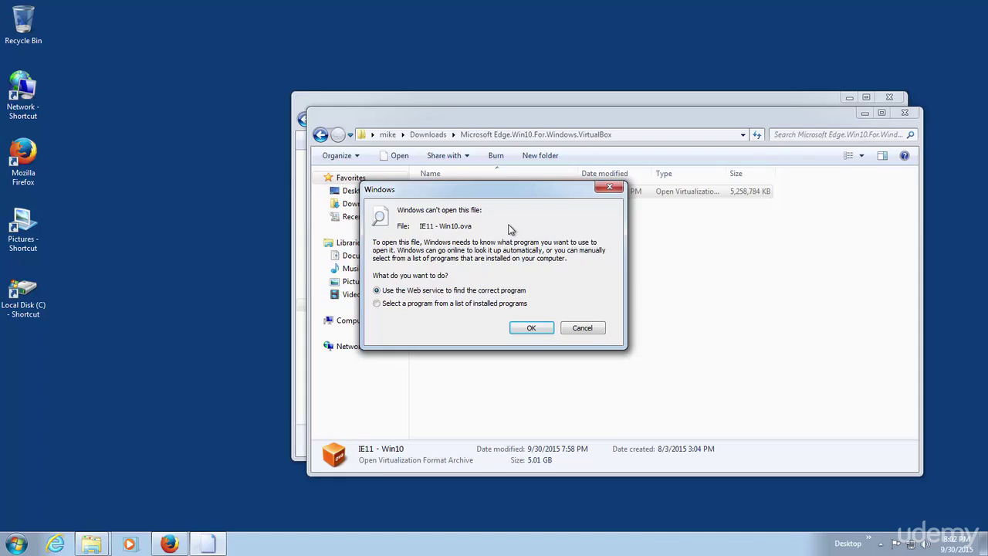
pyautogui.click(534, 328)
pyautogui.click(856, 10)
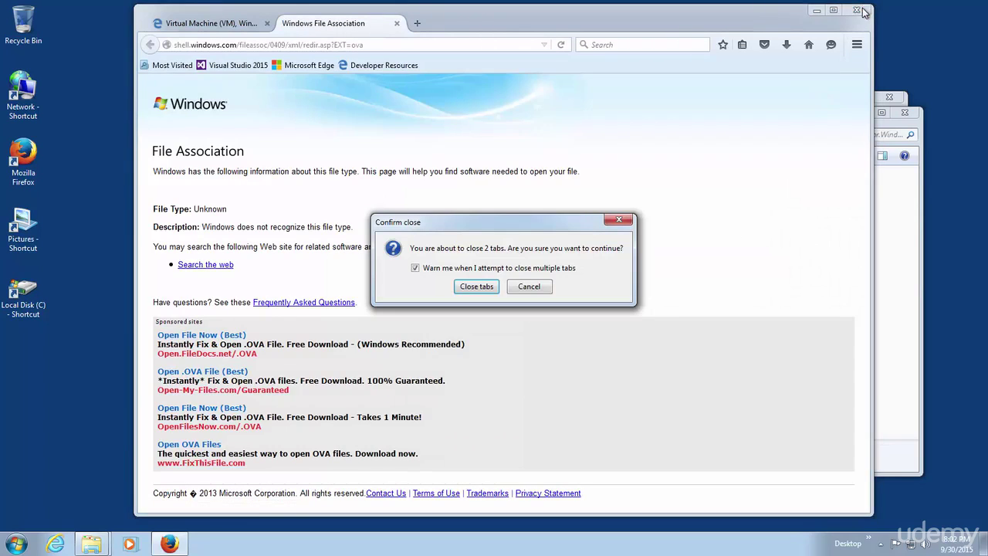